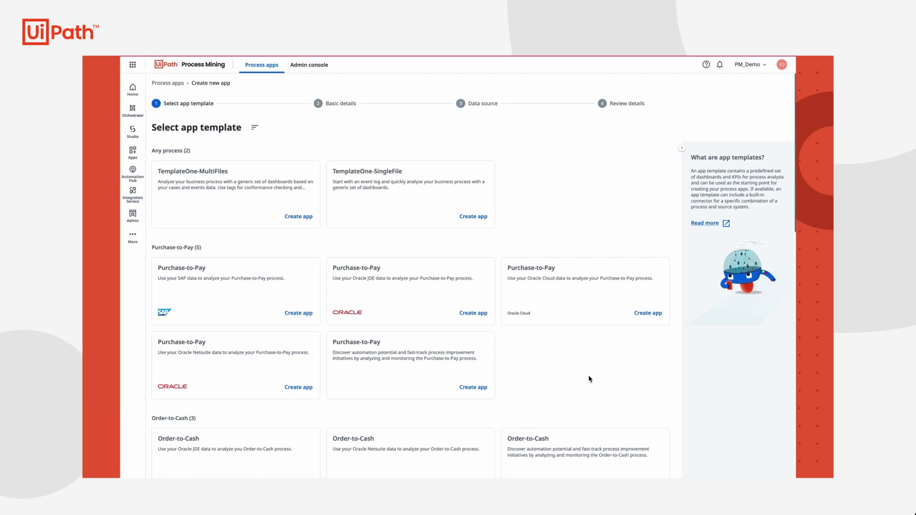
Start a Lead to Order app, keeping the prefilled name, description and extractor data source.
{"action": "scroll", "coordinate": [590, 379], "scroll_direction": "down", "scroll_amount": 5}
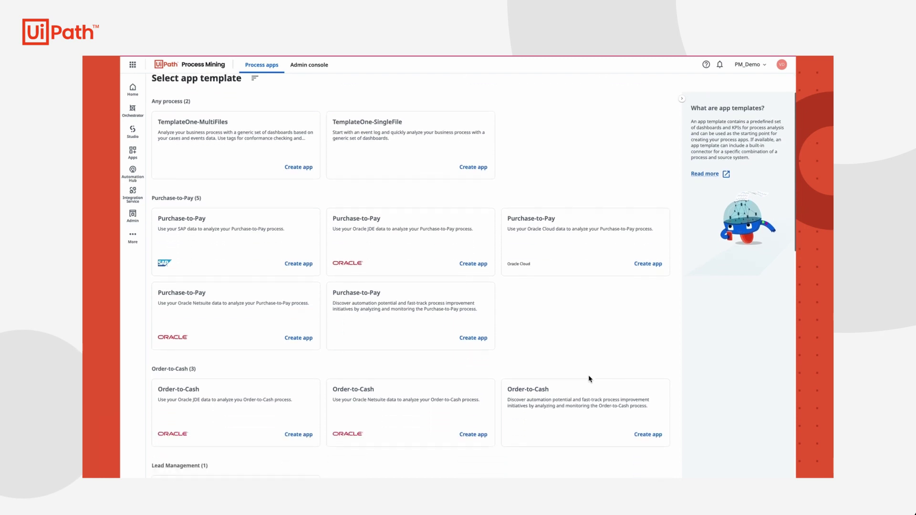
{"action": "scroll", "coordinate": [590, 380], "scroll_direction": "down", "scroll_amount": 3}
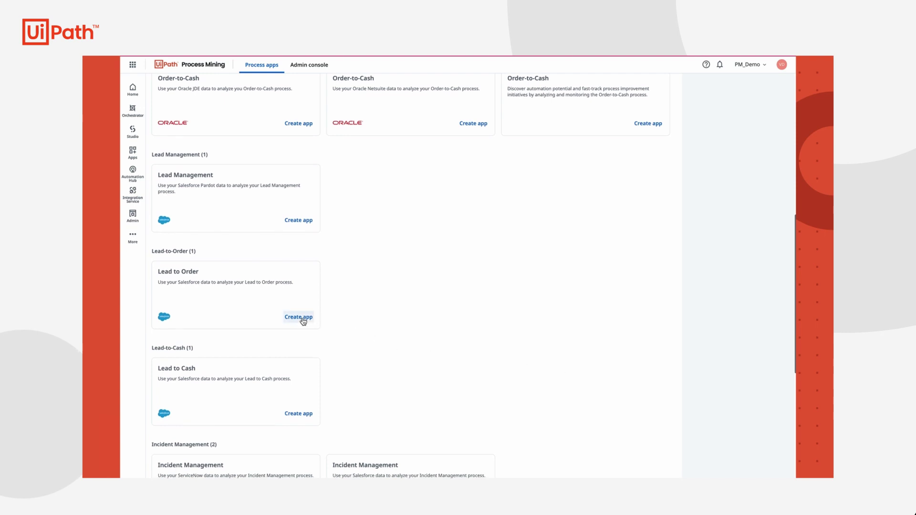
{"action": "left_click", "coordinate": [299, 317]}
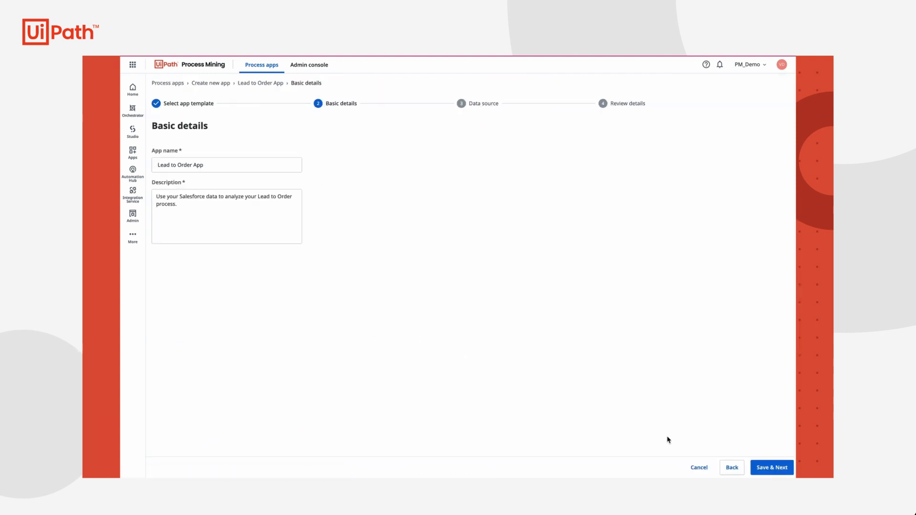
{"action": "left_click", "coordinate": [761, 468]}
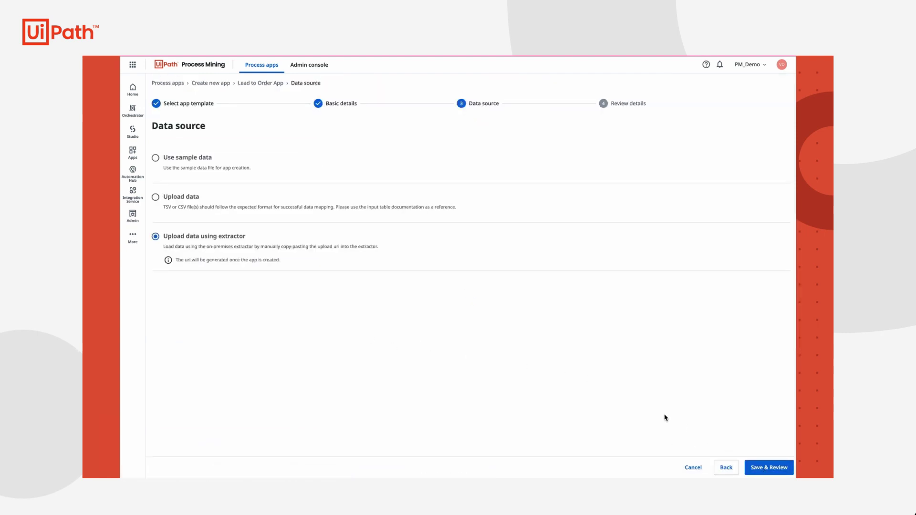
{"action": "left_click", "coordinate": [767, 470]}
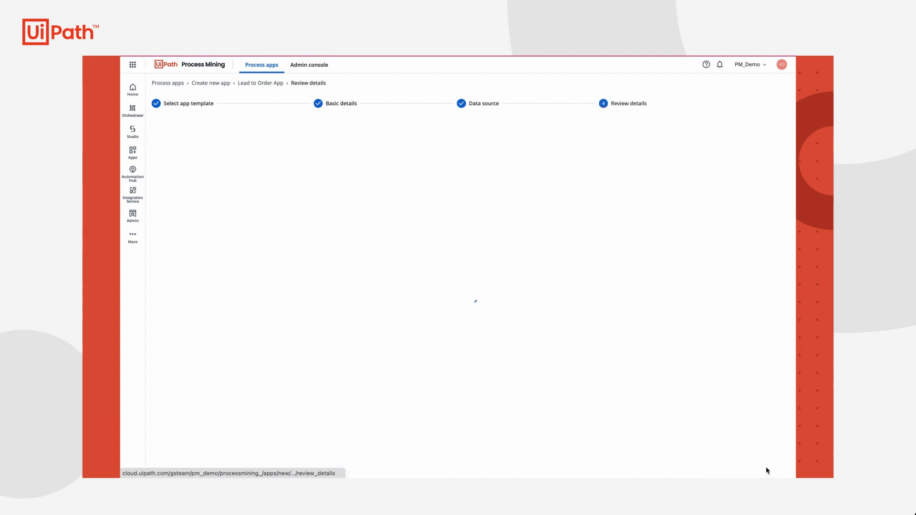
Create the Lead to Order app and raise the Details slider to show more activities.
{"action": "left_click", "coordinate": [767, 469]}
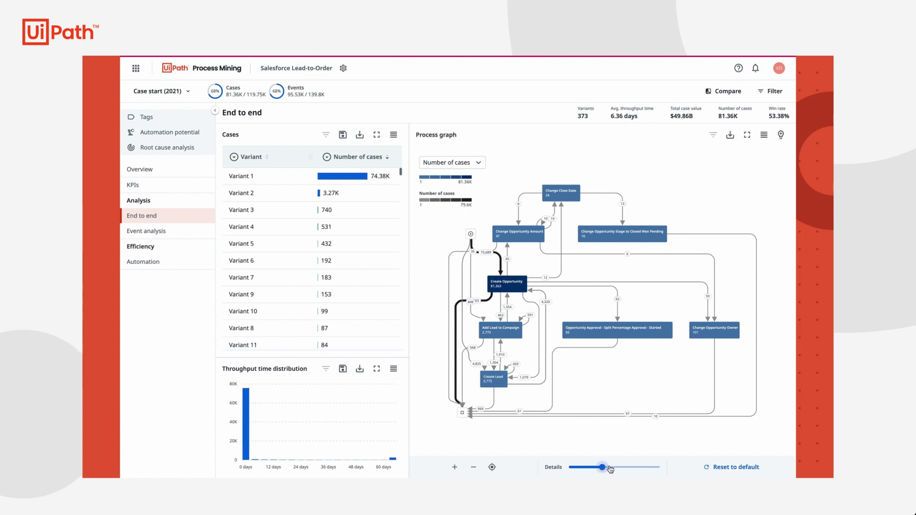
{"action": "left_click_drag", "start_coordinate": [610, 469], "coordinate": [618, 469]}
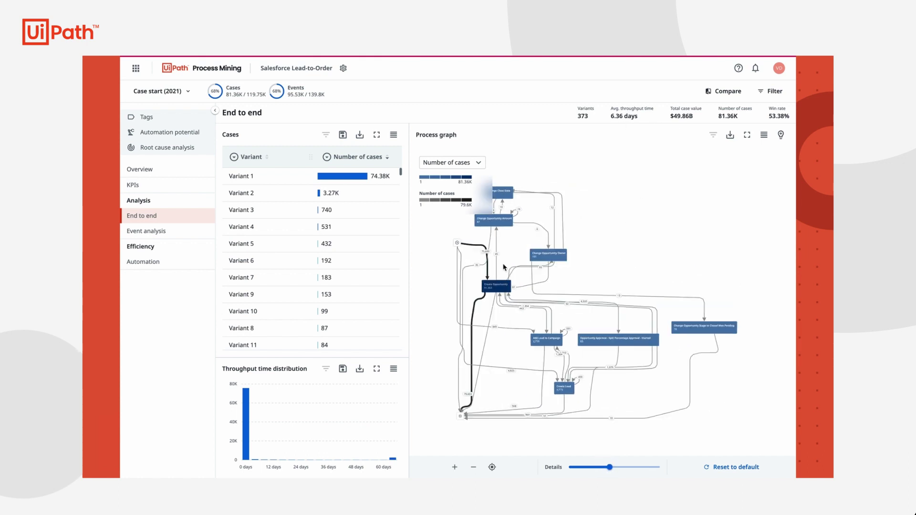
Switch the graph metric to Avg. throughput time, then Avg. number of events, and zoom in.
{"action": "left_click", "coordinate": [477, 167]}
{"action": "scroll", "coordinate": [484, 225], "scroll_direction": "down", "scroll_amount": 1}
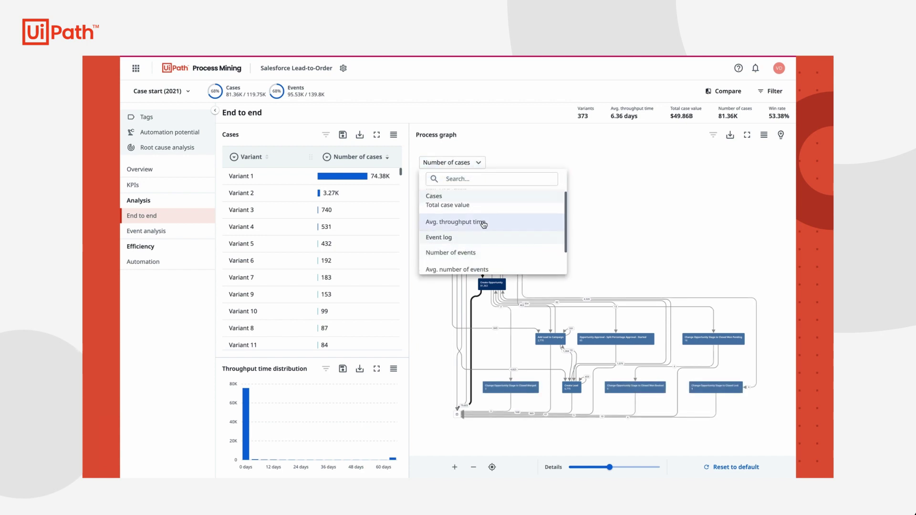
{"action": "left_click", "coordinate": [483, 223]}
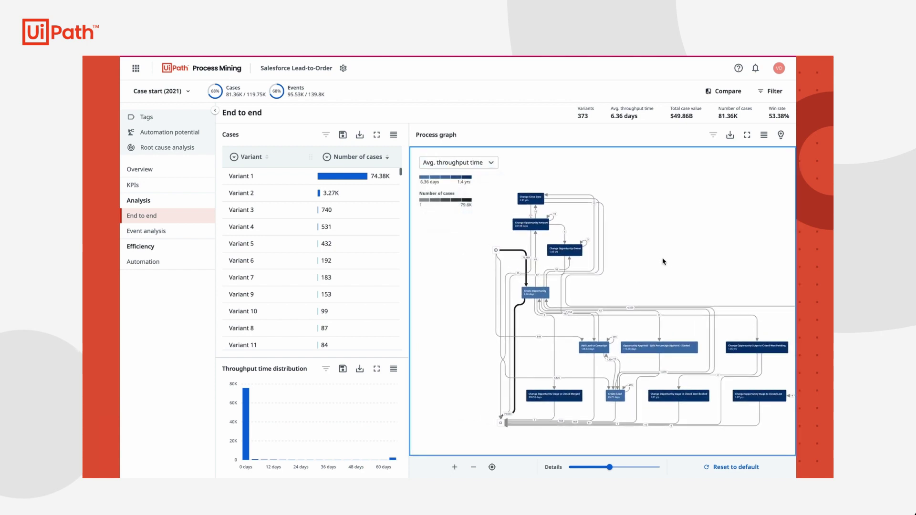
{"action": "left_click", "coordinate": [456, 167]}
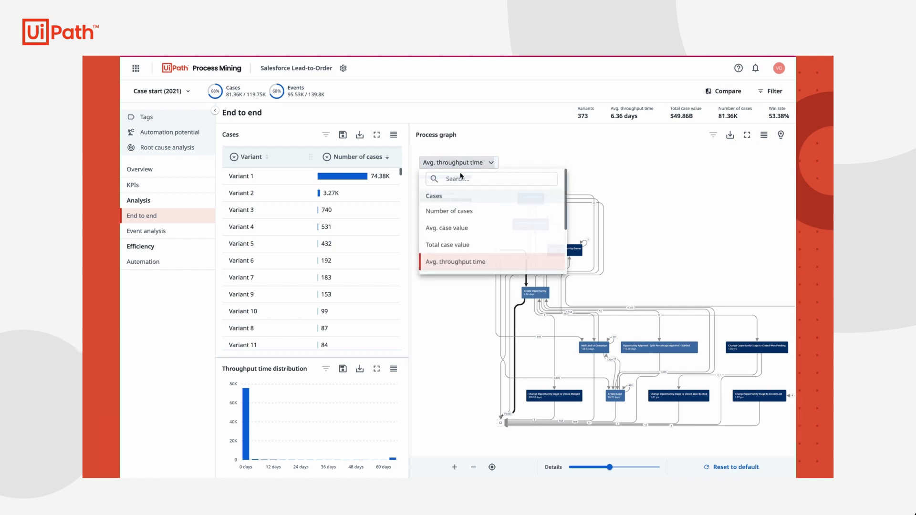
{"action": "scroll", "coordinate": [490, 249], "scroll_direction": "down", "scroll_amount": 2}
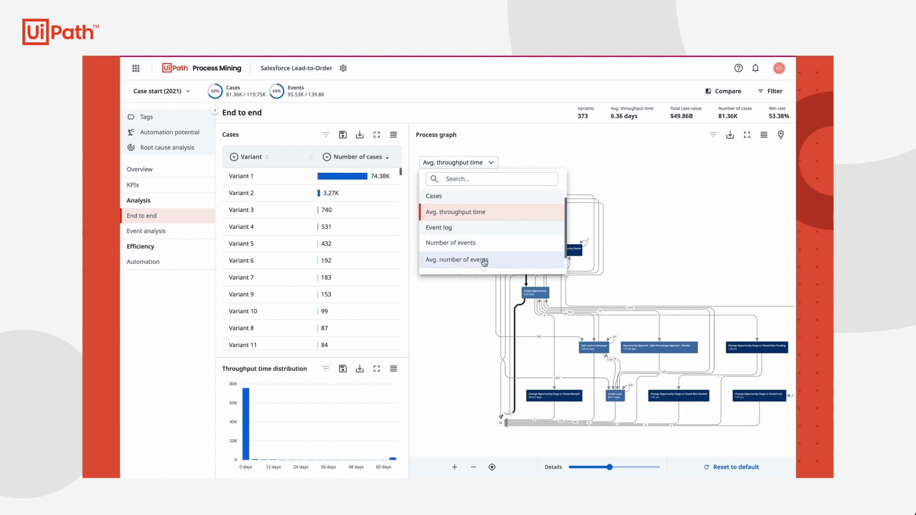
{"action": "left_click", "coordinate": [484, 261]}
{"action": "mouse_move", "coordinate": [646, 282]}
{"action": "left_mouse_down"}
{"action": "mouse_move", "coordinate": [611, 274]}
{"action": "mouse_move", "coordinate": [642, 299]}
{"action": "left_mouse_up"}
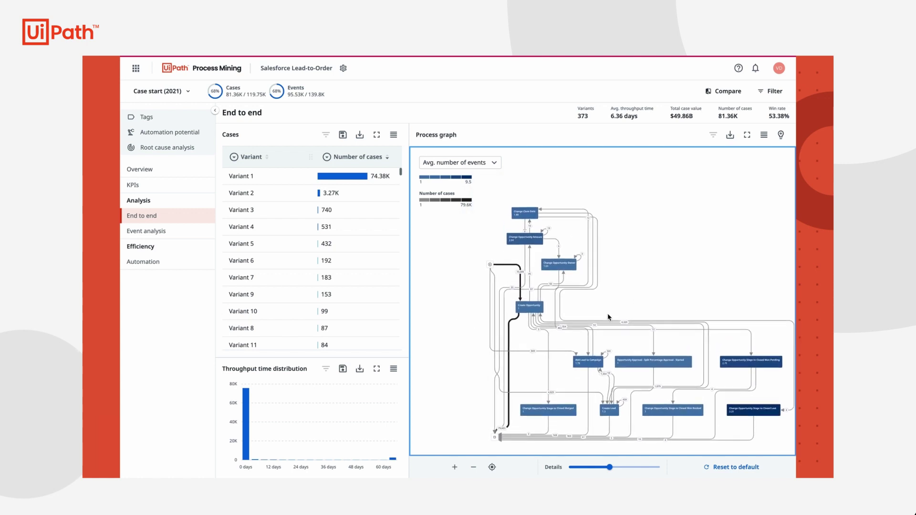
{"action": "left_click", "coordinate": [453, 468]}
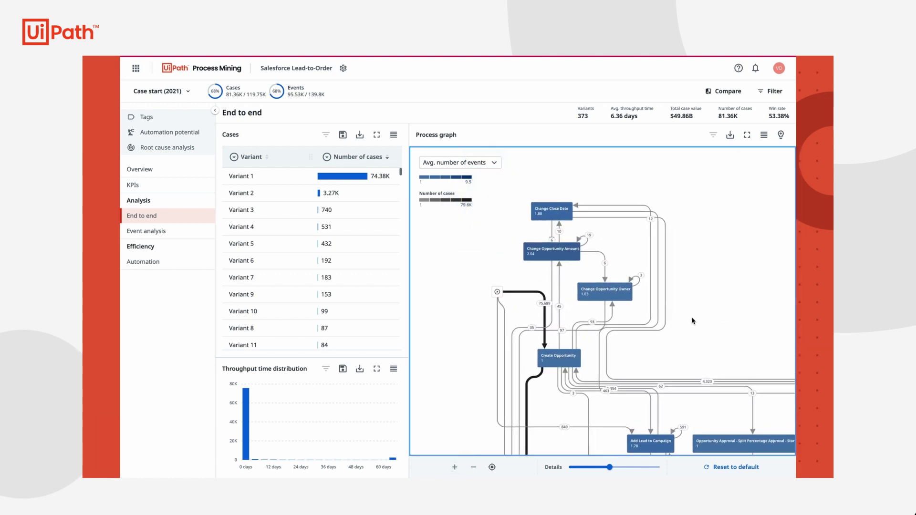
{"action": "left_click_drag", "start_coordinate": [694, 321], "coordinate": [565, 196]}
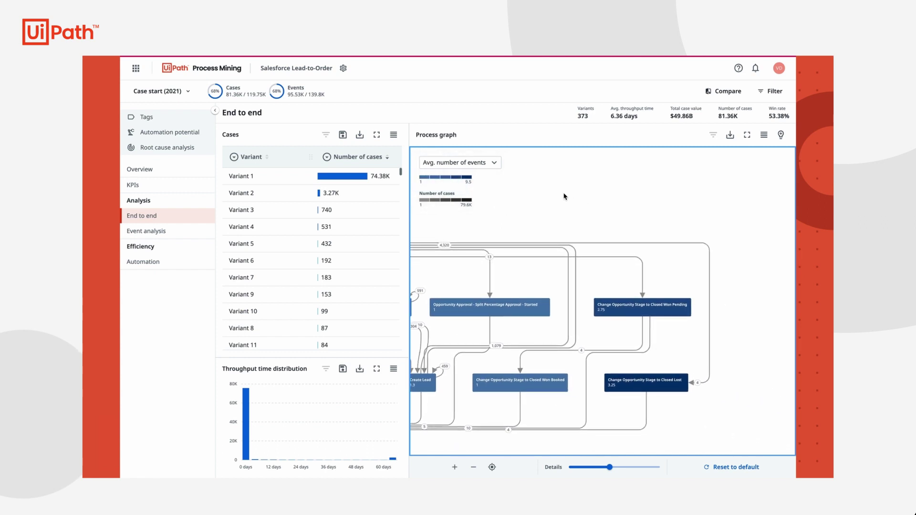
Select the Change Opportunity Stage to Closed Lost activity and glance at its filter options.
{"action": "left_click", "coordinate": [645, 384]}
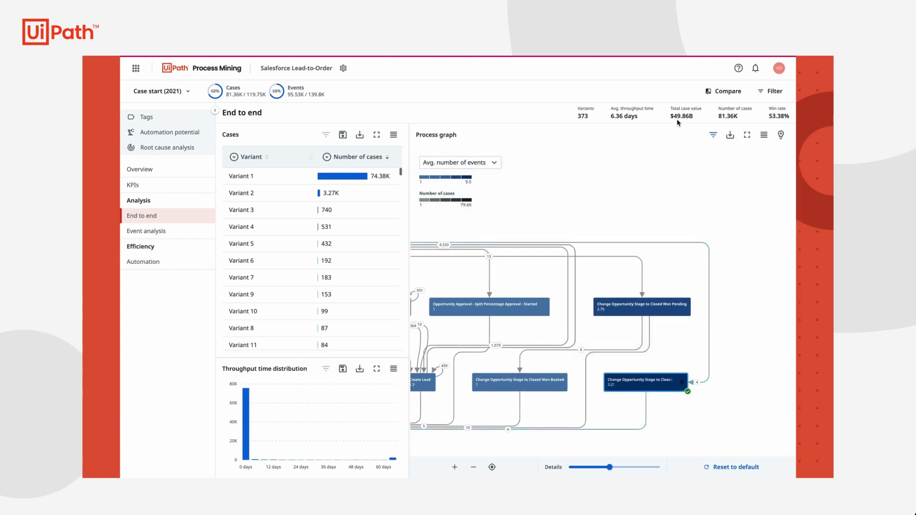
{"action": "left_click", "coordinate": [714, 135]}
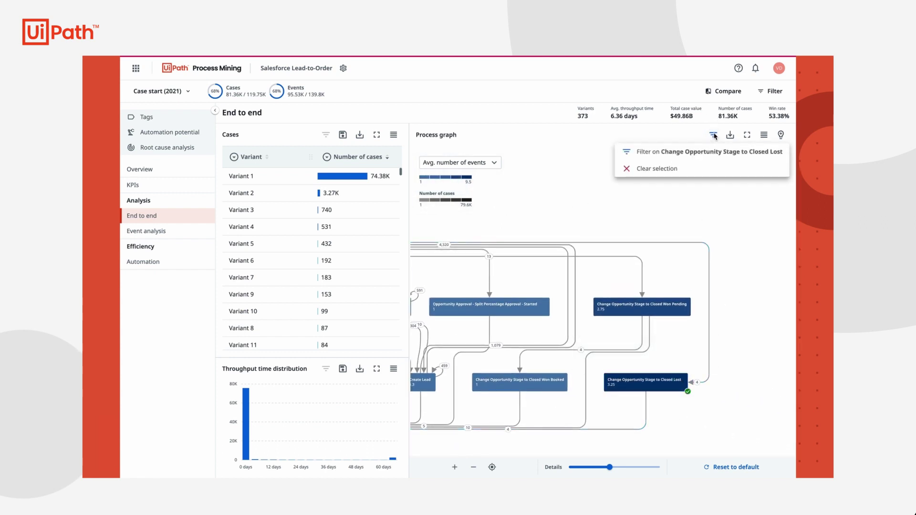
{"action": "left_click", "coordinate": [714, 135]}
{"action": "left_click_drag", "start_coordinate": [575, 215], "coordinate": [647, 220]}
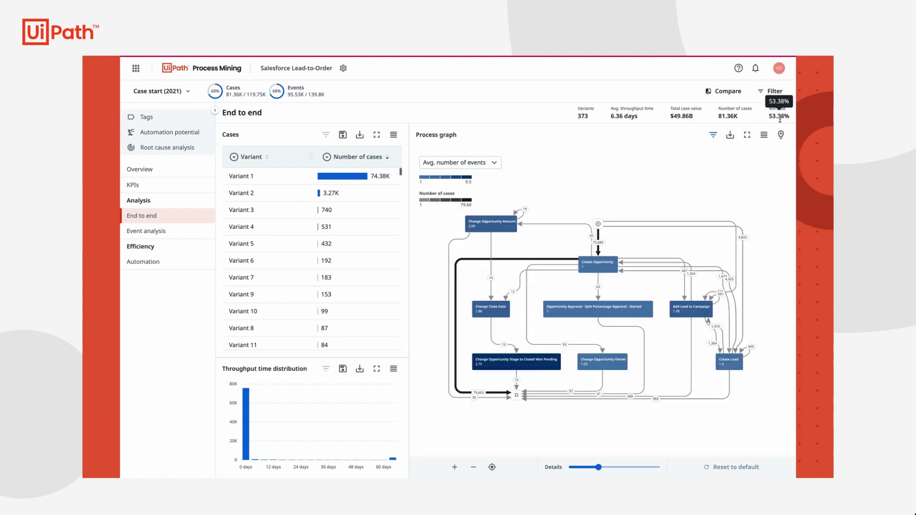
Add a Won = Yes filter so only won cases remain.
{"action": "left_click", "coordinate": [771, 91]}
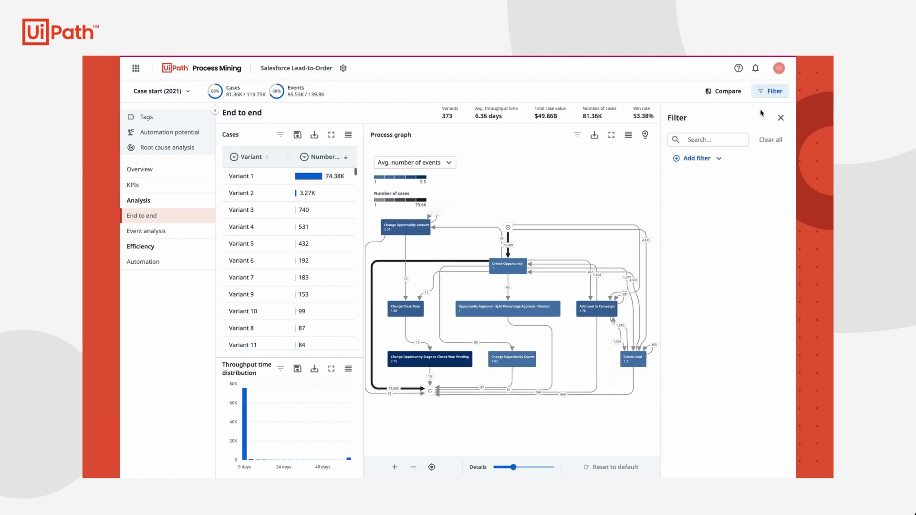
{"action": "left_click", "coordinate": [698, 158]}
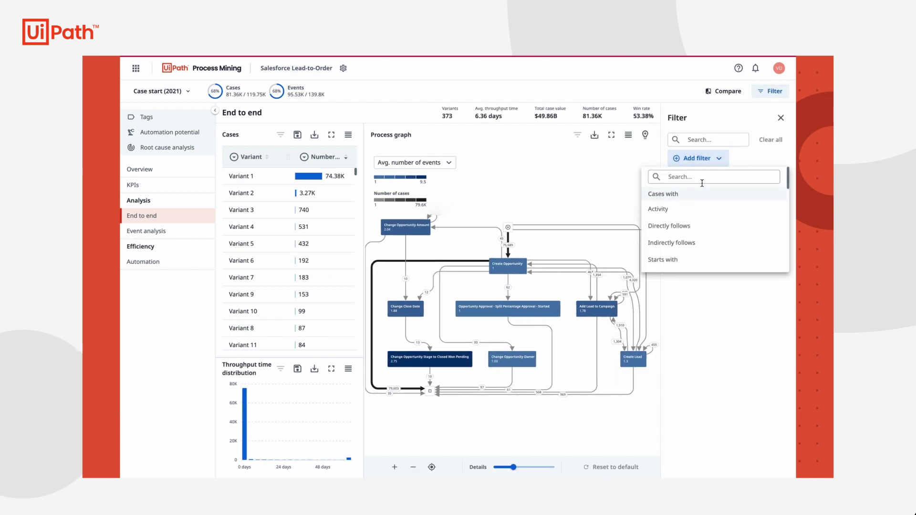
{"action": "left_click", "coordinate": [703, 180]}
{"action": "type", "text": "won"}
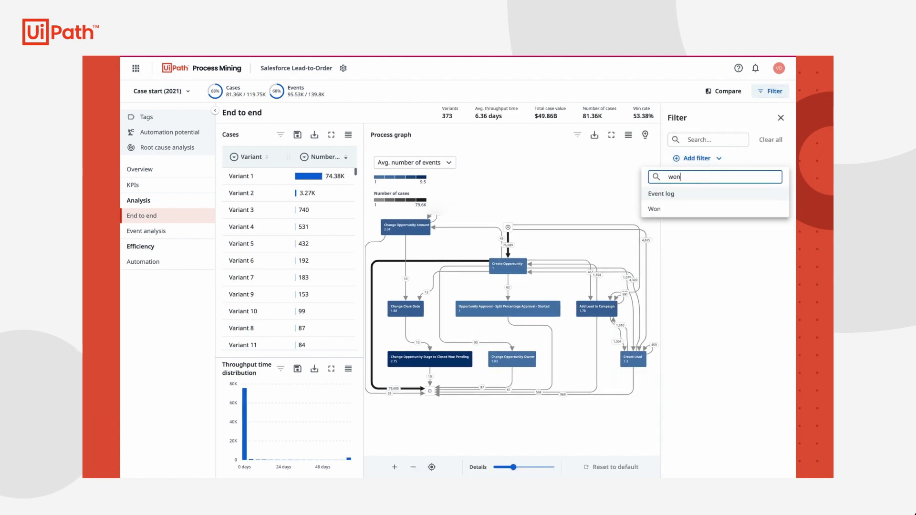
{"action": "left_click", "coordinate": [693, 208]}
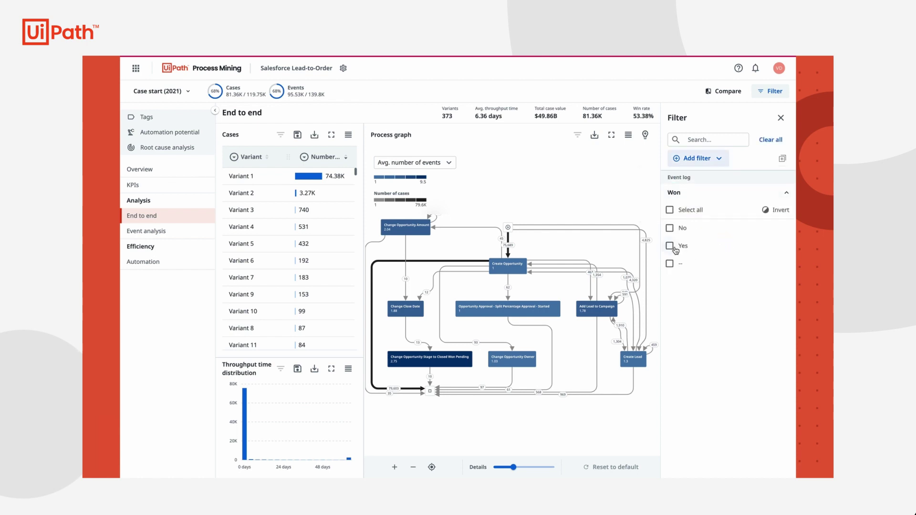
{"action": "left_click", "coordinate": [670, 246]}
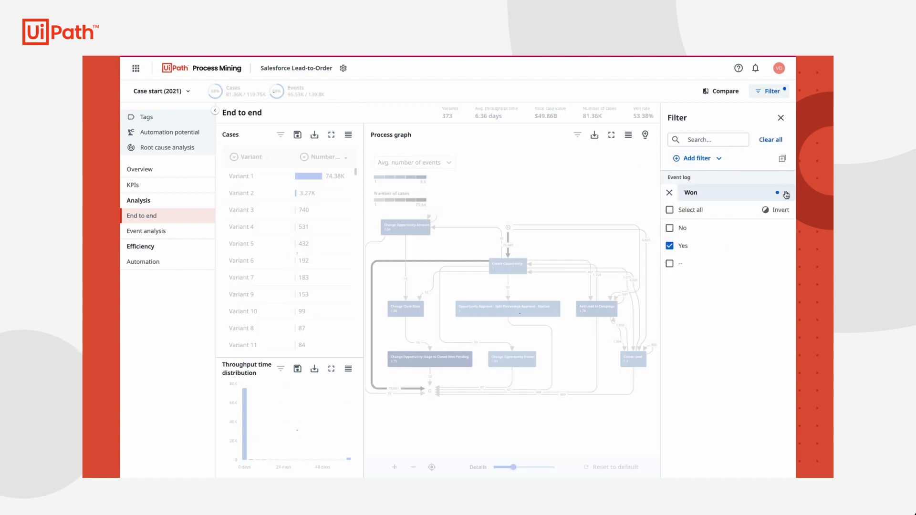
{"action": "left_click", "coordinate": [786, 193]}
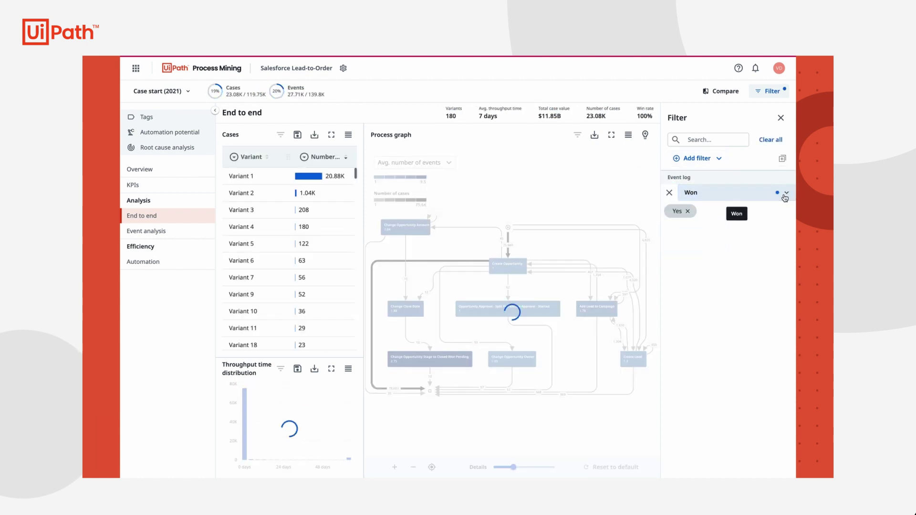
{"action": "left_click", "coordinate": [781, 117]}
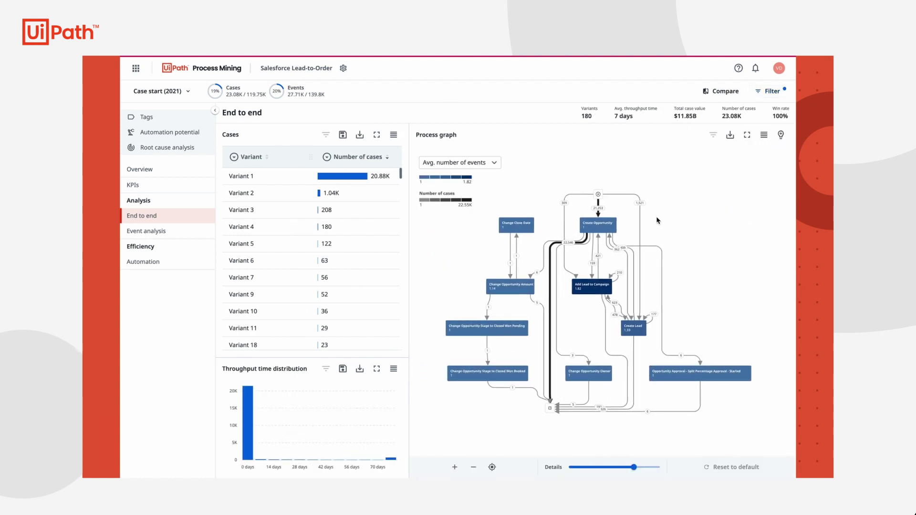
{"action": "left_click", "coordinate": [187, 153]}
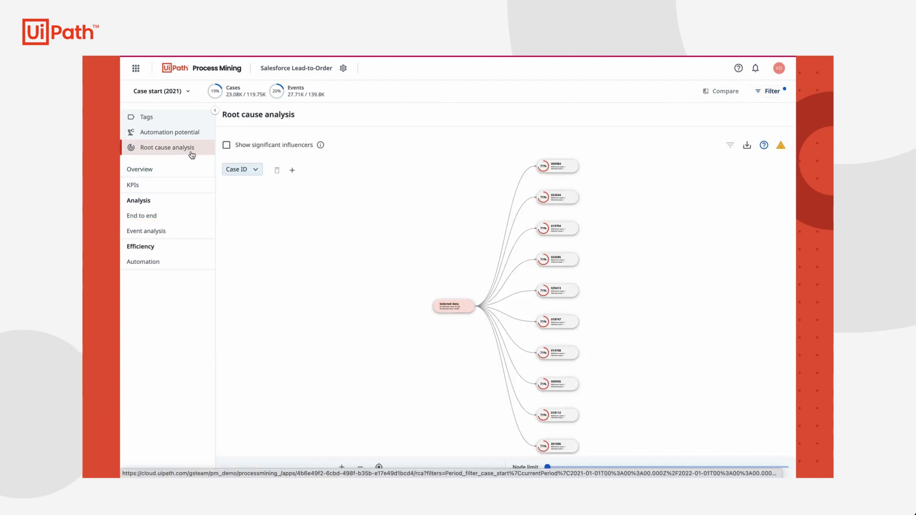
{"action": "left_click", "coordinate": [262, 170]}
{"action": "type", "text": "use"}
{"action": "left_click", "coordinate": [250, 218]}
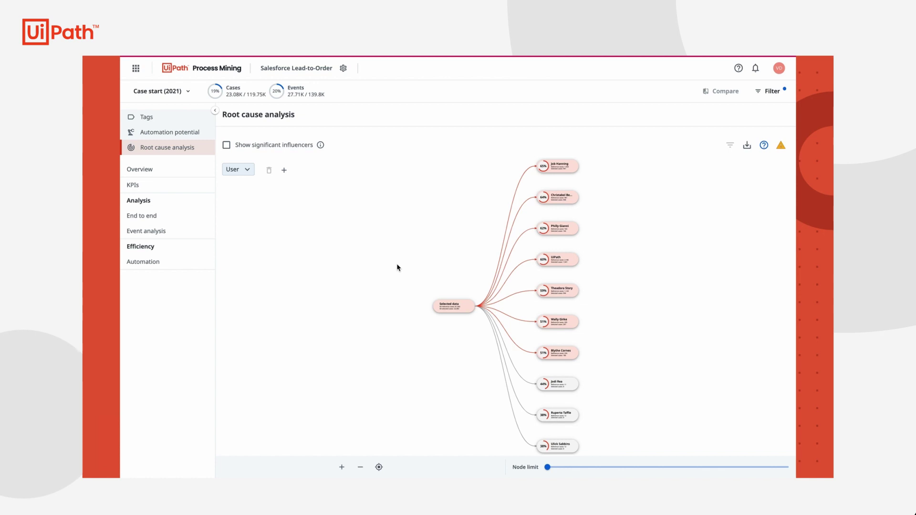
{"action": "left_click", "coordinate": [228, 147]}
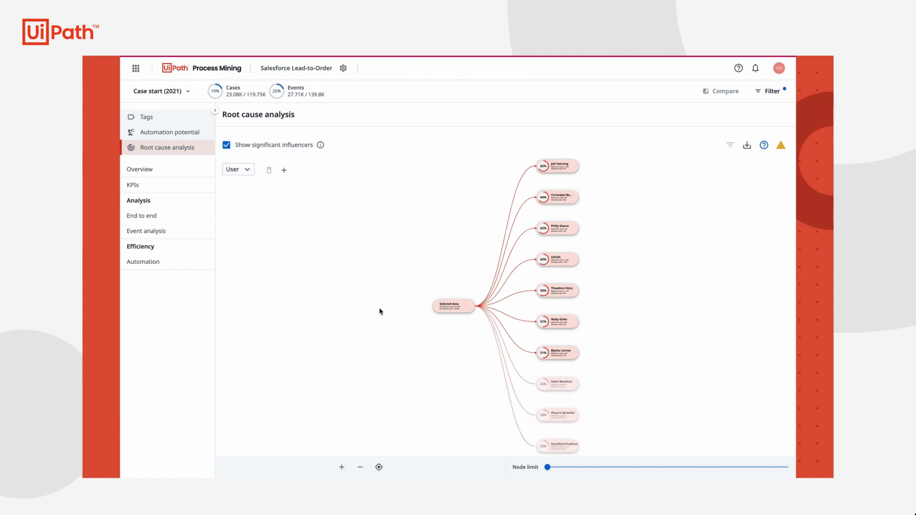
{"action": "mouse_move", "coordinate": [548, 472]}
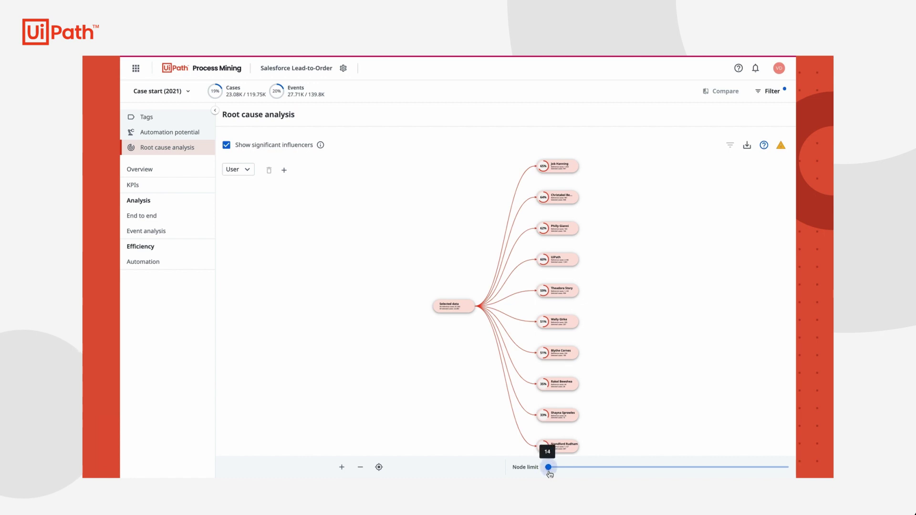
{"action": "left_click_drag", "start_coordinate": [549, 474], "coordinate": [547, 473]}
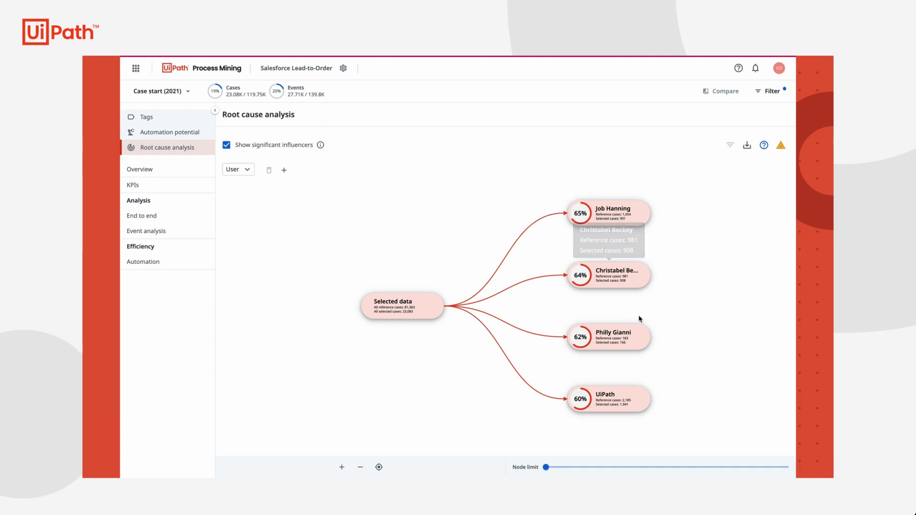
{"action": "mouse_move", "coordinate": [637, 338]}
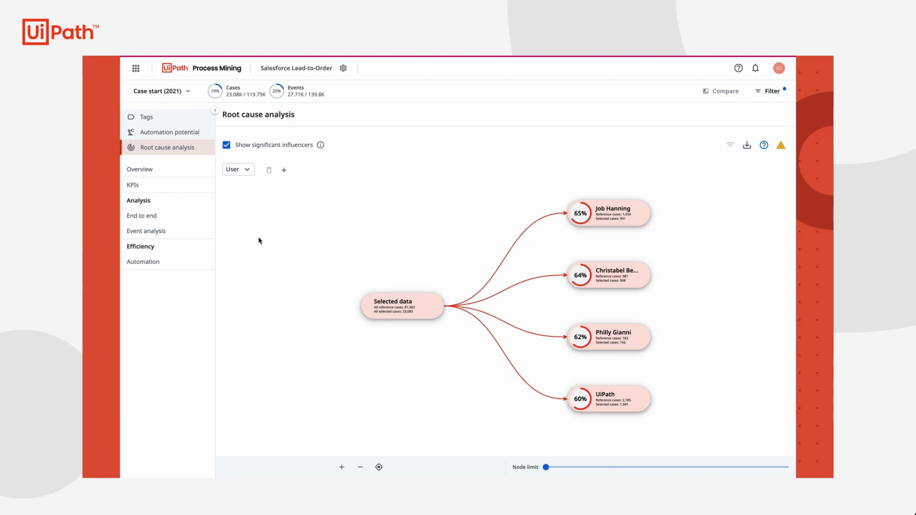
Go to the Automation dashboard, then start a new filter searching for 'case' fields.
{"action": "left_click", "coordinate": [185, 265]}
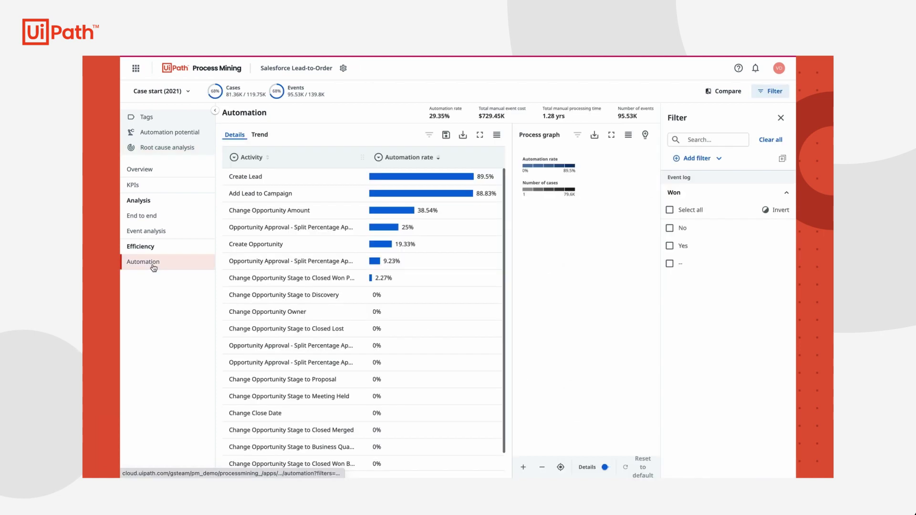
{"action": "left_click", "coordinate": [782, 119]}
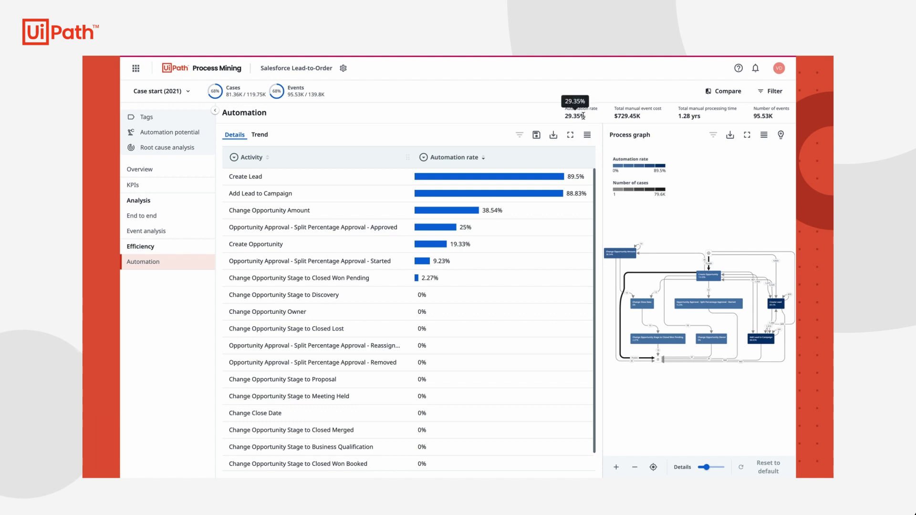
{"action": "mouse_move", "coordinate": [413, 213]}
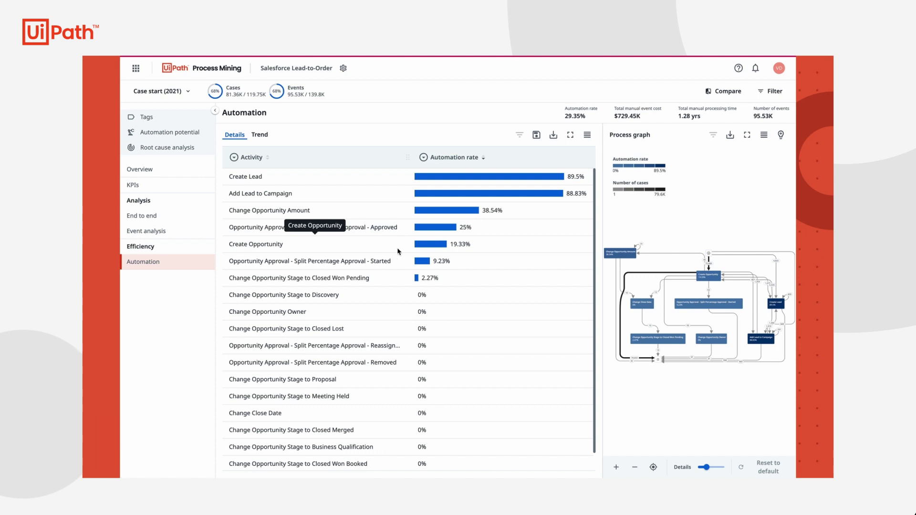
{"action": "mouse_move", "coordinate": [466, 248]}
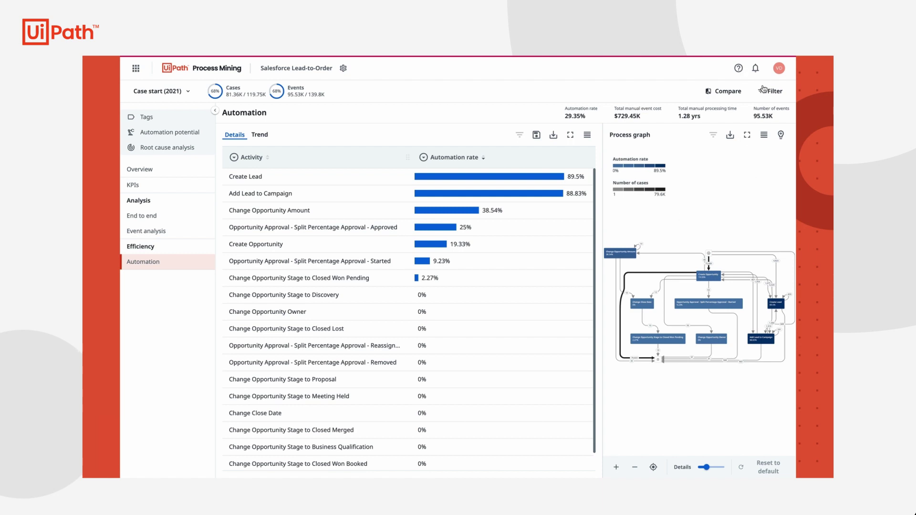
{"action": "left_click", "coordinate": [771, 91]}
{"action": "left_click", "coordinate": [706, 163]}
{"action": "type", "text": "case"}
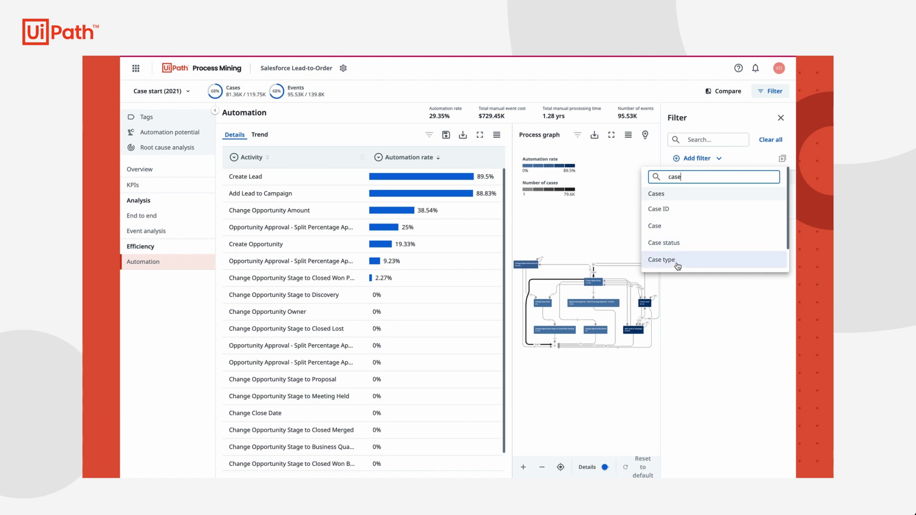
Add a Case type = Renewal filter and close the Filter panel.
{"action": "left_click", "coordinate": [677, 264]}
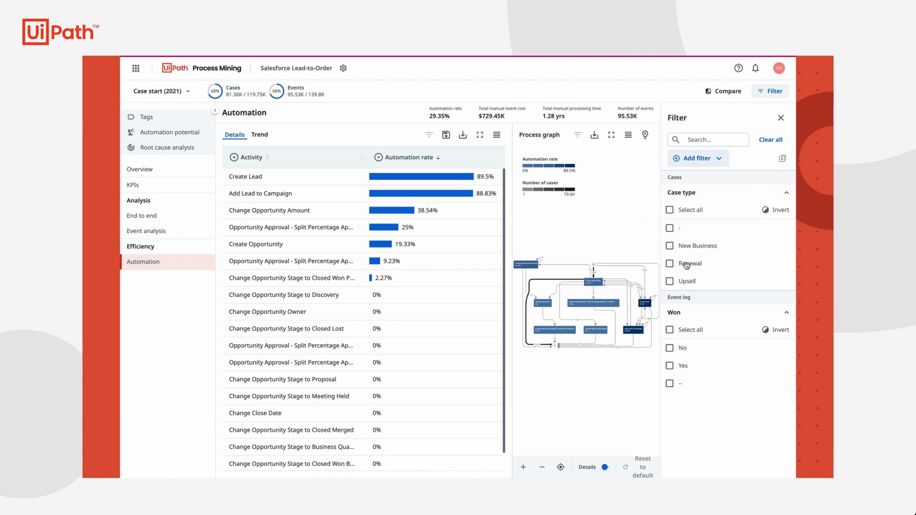
{"action": "left_click", "coordinate": [670, 265]}
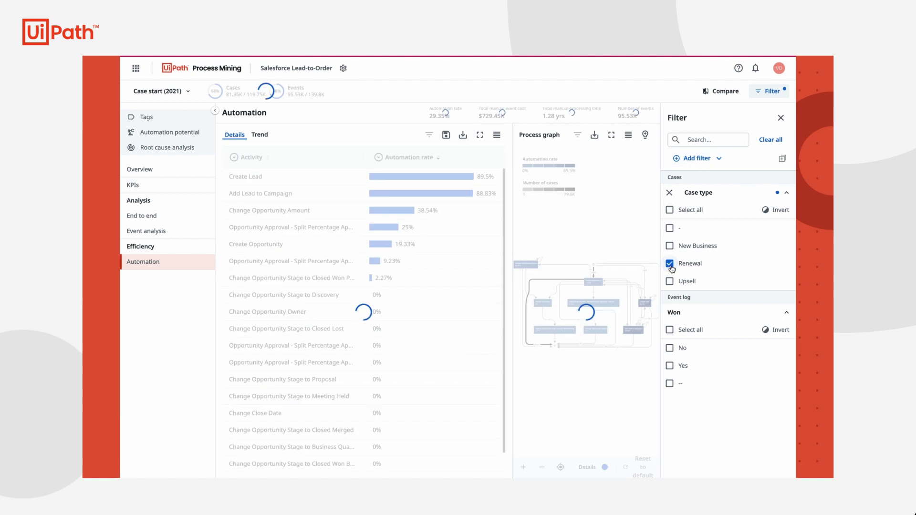
{"action": "left_click", "coordinate": [781, 119]}
{"action": "mouse_move", "coordinate": [428, 243]}
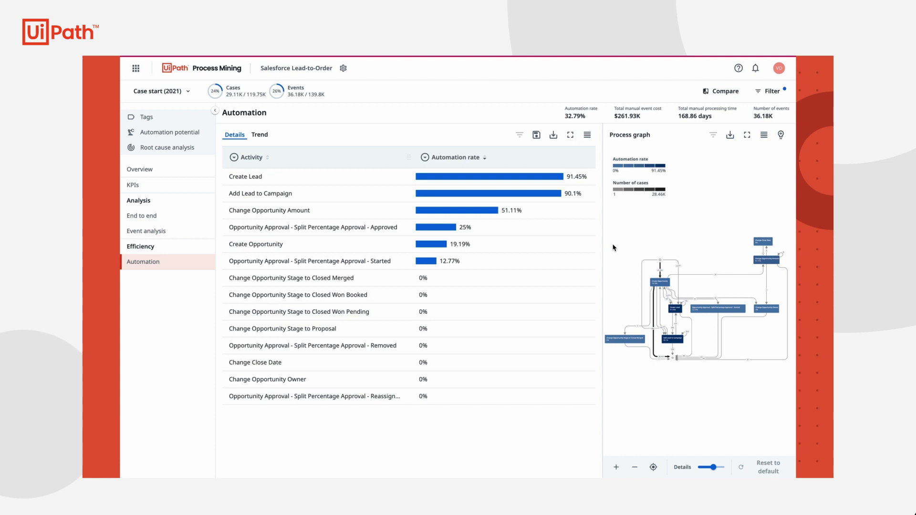
Simulate automating Create Opportunity on Automation potential and widen the manual processing time and cost columns.
{"action": "left_click", "coordinate": [187, 138]}
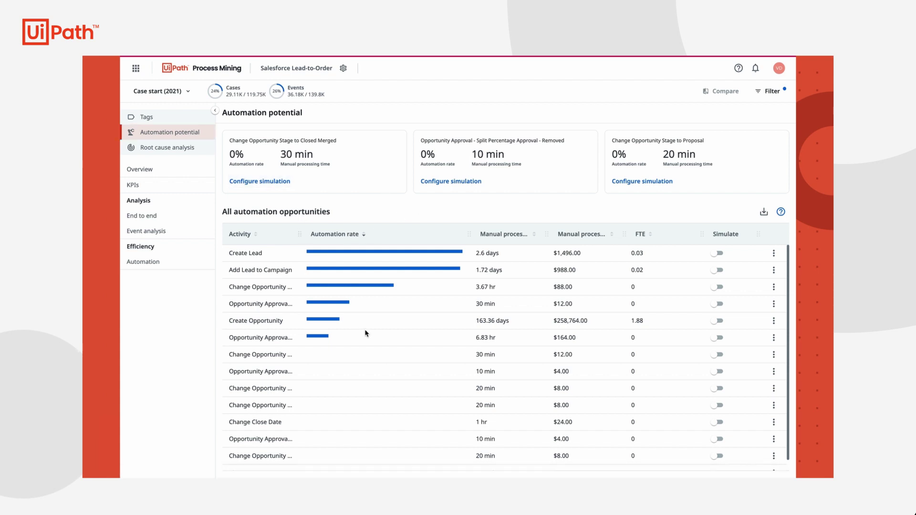
{"action": "left_click", "coordinate": [717, 321]}
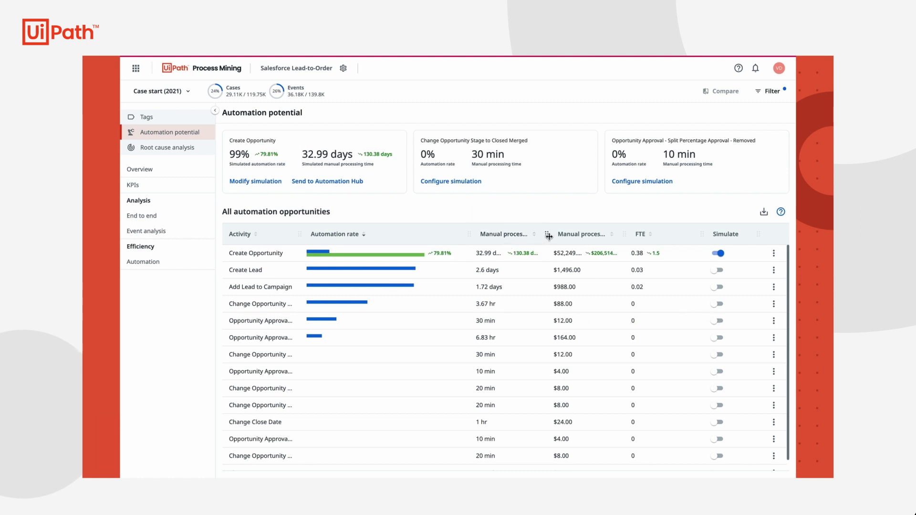
{"action": "left_click_drag", "start_coordinate": [469, 234], "coordinate": [427, 235]}
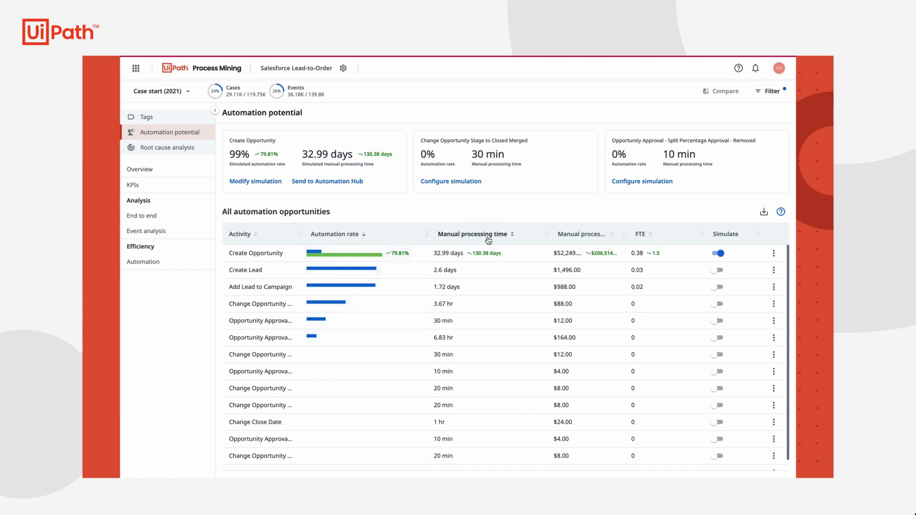
{"action": "left_click_drag", "start_coordinate": [549, 237], "coordinate": [530, 237]}
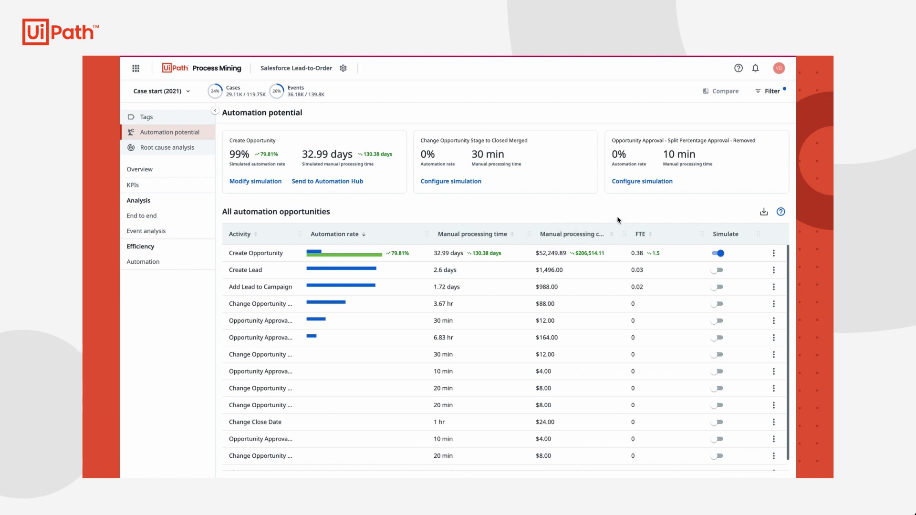
Name the Automation Hub idea 'Create Opportunity for Renewals', reuse it as description, category Sales.
{"action": "left_click", "coordinate": [329, 182]}
{"action": "left_click", "coordinate": [716, 216]}
{"action": "type", "text": "Create Opportunity for Renewals"}
{"action": "left_click", "coordinate": [712, 247]}
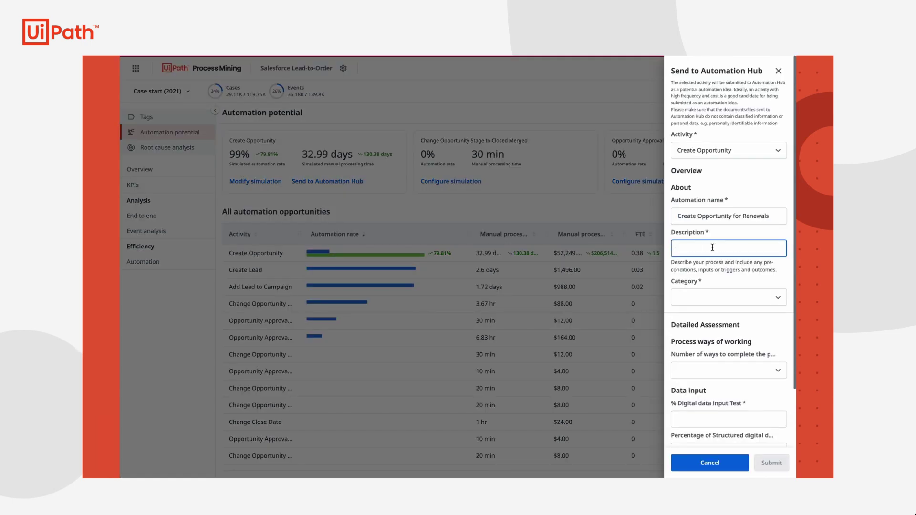
{"action": "type", "text": "Create Opportunity for Renewals"}
{"action": "left_click", "coordinate": [702, 298]}
{"action": "scroll", "coordinate": [714, 358], "scroll_direction": "down", "scroll_amount": 2}
{"action": "scroll", "coordinate": [711, 359], "scroll_direction": "down", "scroll_amount": 4}
{"action": "left_click", "coordinate": [700, 370]}
Set the usual completion method, 80% digital input and structured data share, then submit.
{"action": "left_click", "coordinate": [700, 353]}
{"action": "left_click", "coordinate": [700, 390]}
{"action": "left_click", "coordinate": [708, 427]}
{"action": "type", "text": "80"}
{"action": "scroll", "coordinate": [702, 406], "scroll_direction": "down", "scroll_amount": 3}
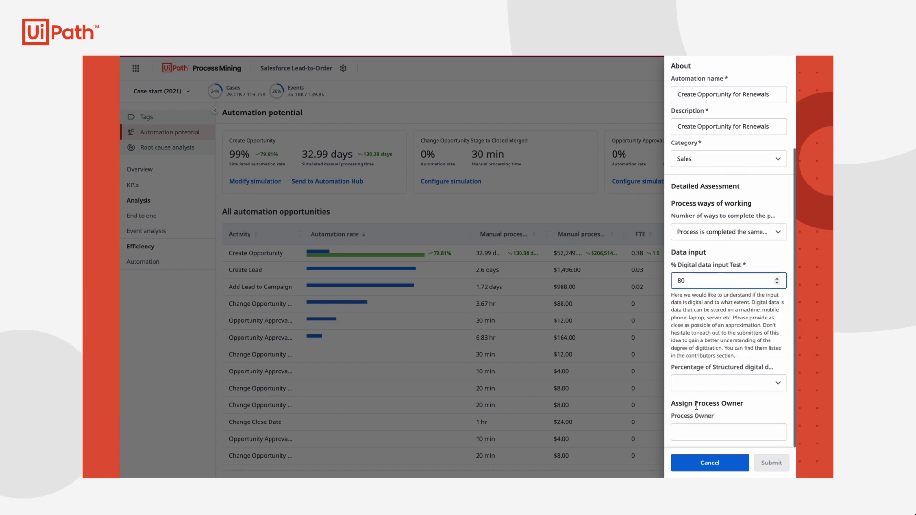
{"action": "left_click", "coordinate": [699, 384]}
{"action": "left_click", "coordinate": [705, 348]}
{"action": "left_click", "coordinate": [772, 463]}
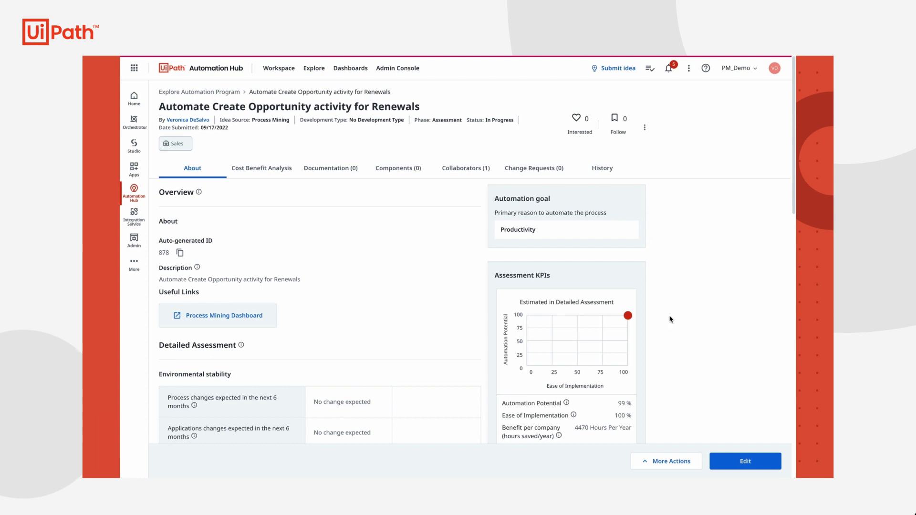
Scroll through the idea's About page and KPIs, then return to the End to end dashboard.
{"action": "scroll", "coordinate": [670, 319], "scroll_direction": "down", "scroll_amount": 3}
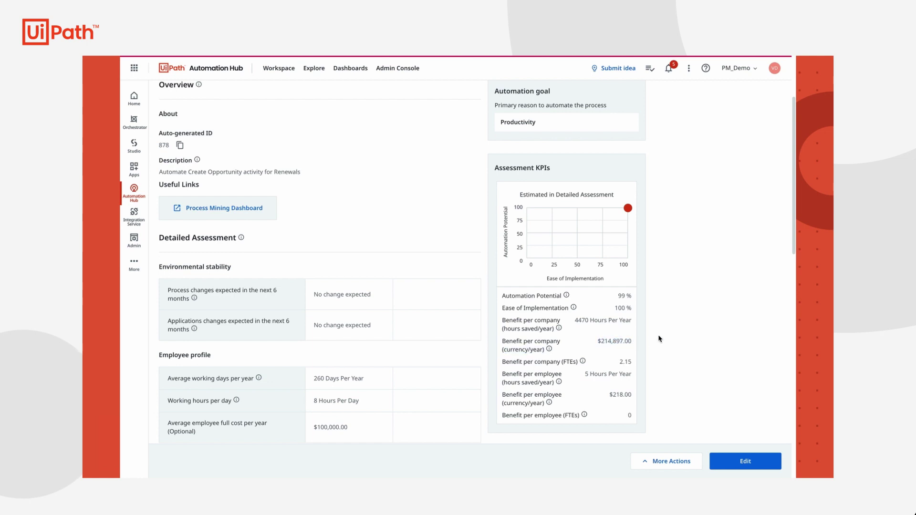
{"action": "scroll", "coordinate": [659, 343], "scroll_direction": "up", "scroll_amount": 1}
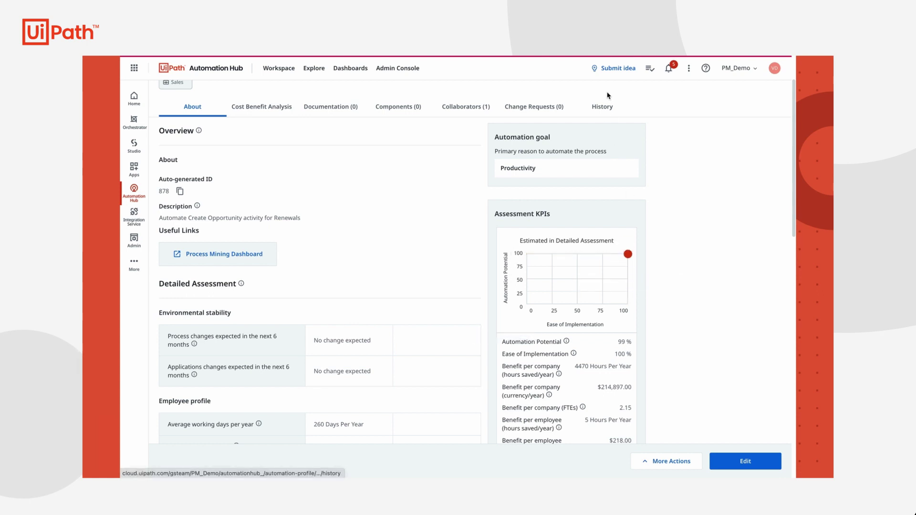
{"action": "left_click", "coordinate": [616, 69]}
{"action": "left_click", "coordinate": [636, 119]}
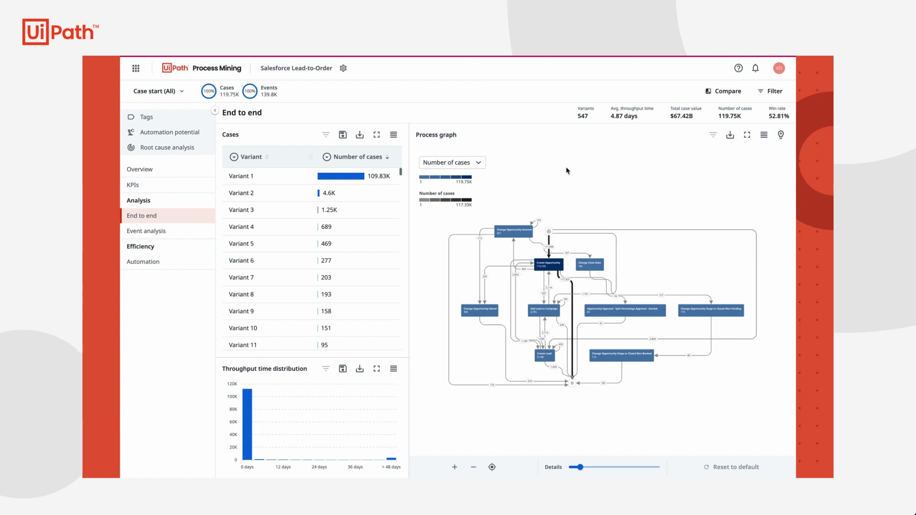
Compare Scenario A cases started in Q2 2022 against Scenario B in Q2 2021.
{"action": "left_click", "coordinate": [718, 95]}
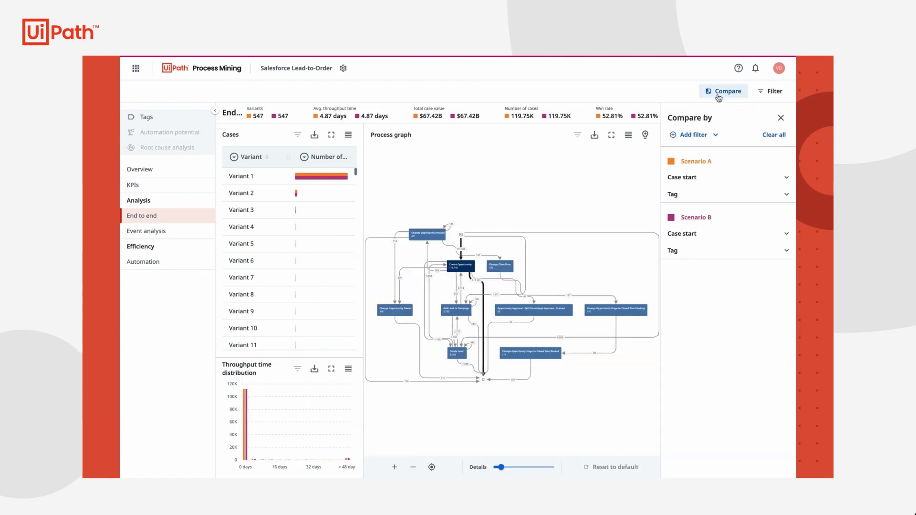
{"action": "left_click", "coordinate": [702, 179]}
{"action": "left_click", "coordinate": [702, 209]}
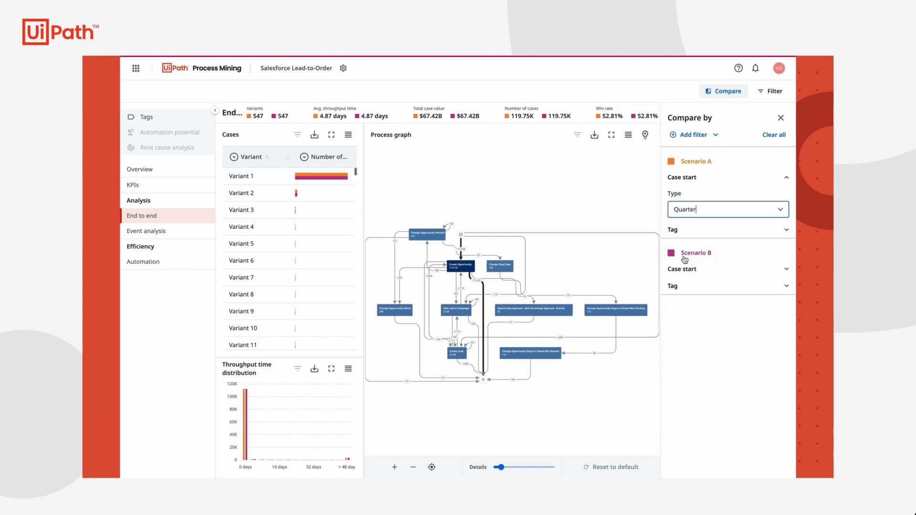
{"action": "left_click", "coordinate": [685, 260]}
{"action": "left_click", "coordinate": [692, 245]}
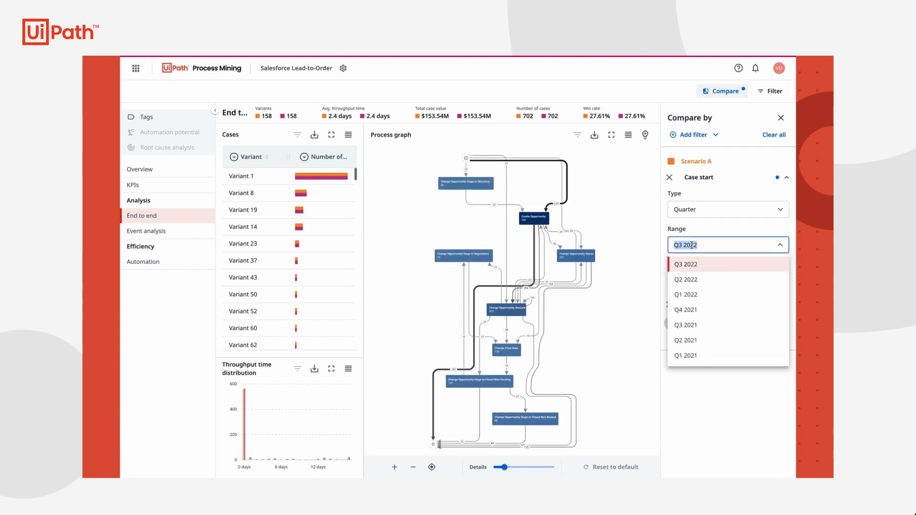
{"action": "left_click", "coordinate": [695, 281]}
{"action": "left_click", "coordinate": [700, 310]}
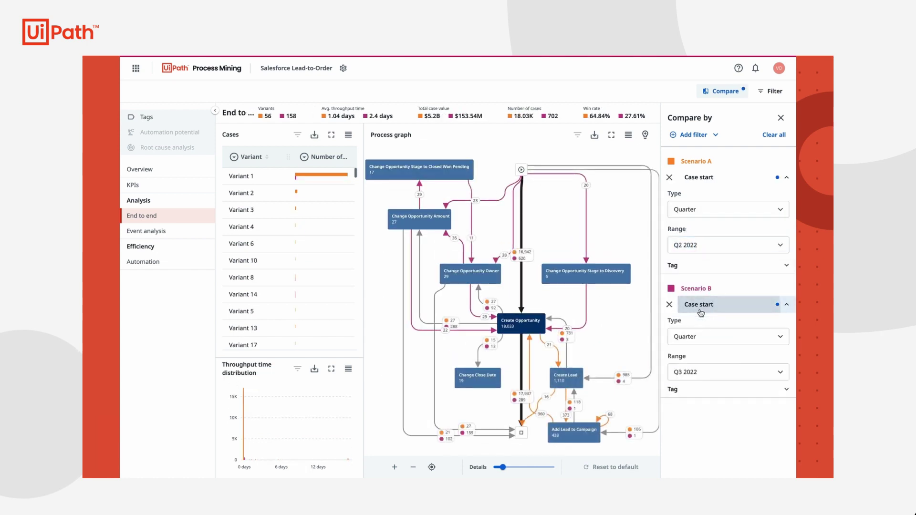
{"action": "left_click", "coordinate": [692, 372]}
{"action": "left_click", "coordinate": [694, 338]}
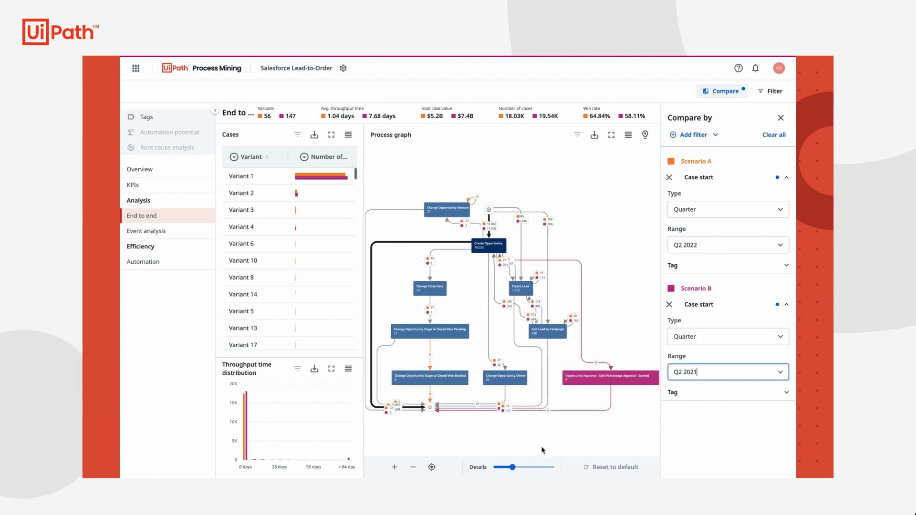
Raise the process graph detail and show the Automation dashboard for both quarters.
{"action": "left_click", "coordinate": [530, 468]}
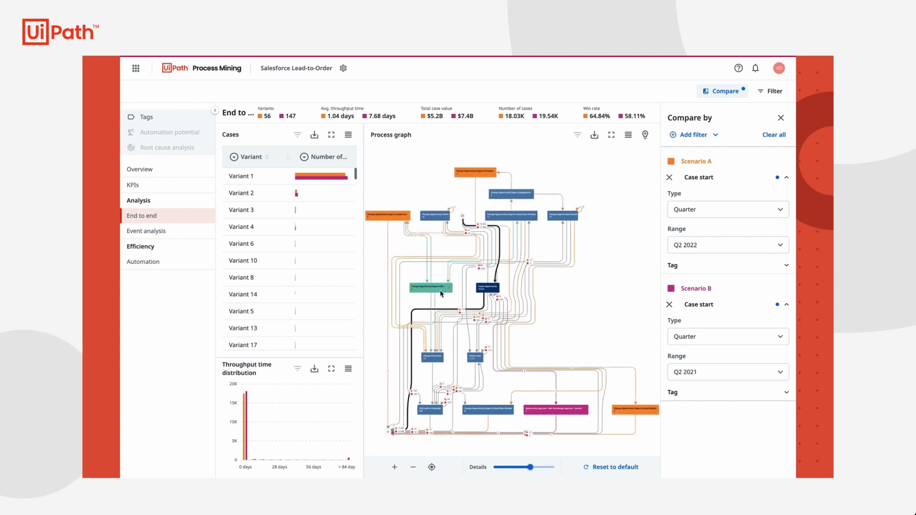
{"action": "mouse_move", "coordinate": [556, 412]}
{"action": "left_click", "coordinate": [145, 264]}
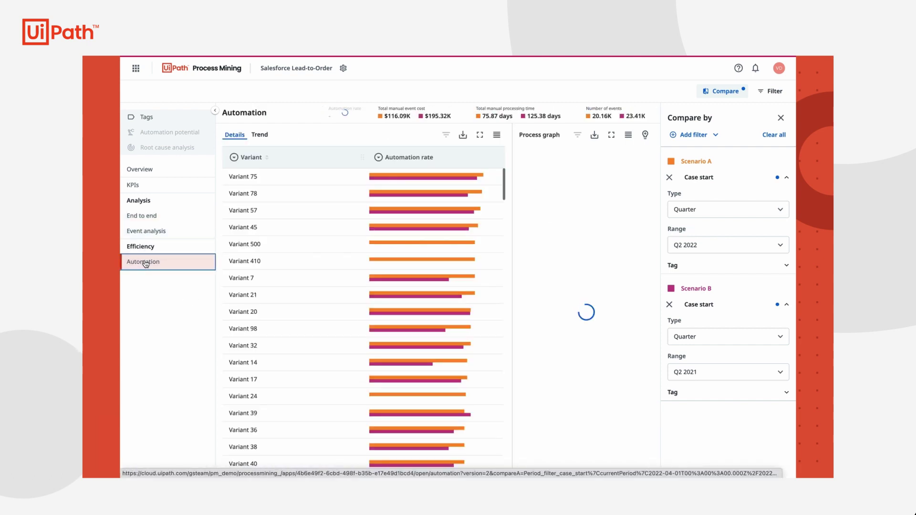
Bring up the KPIs page comparing the six KPI cards for Q2 2022 and Q2 2021.
{"action": "left_click", "coordinate": [150, 187]}
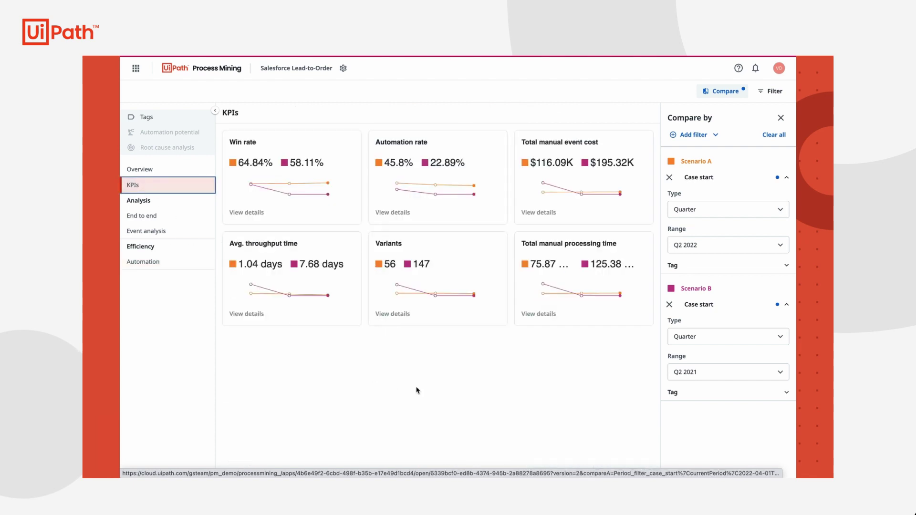